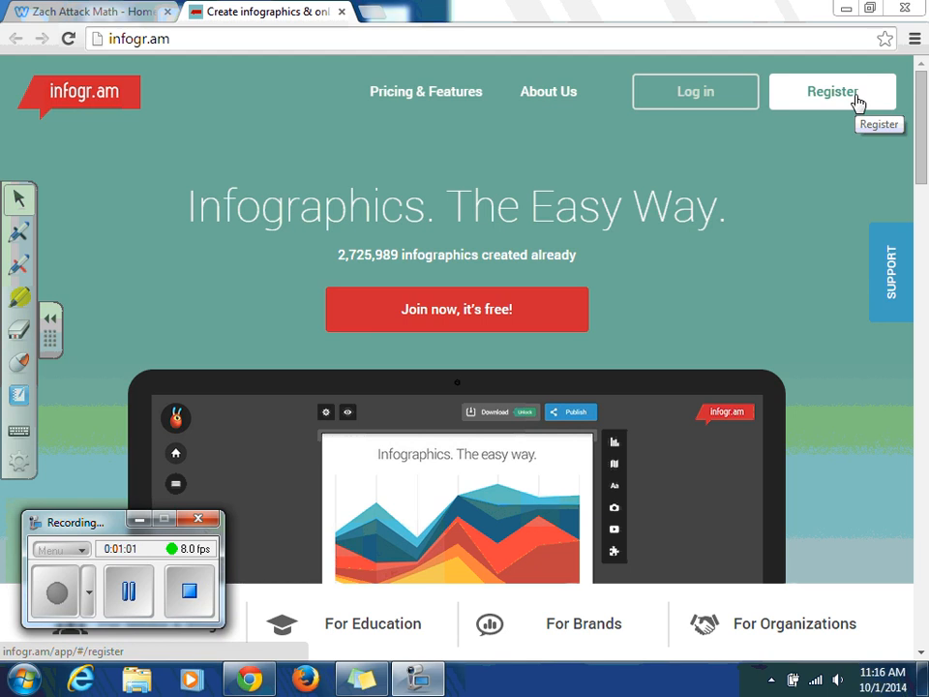
- Enter the infographic site through registration and create a new infographic containing a Line chart
click(856, 102)
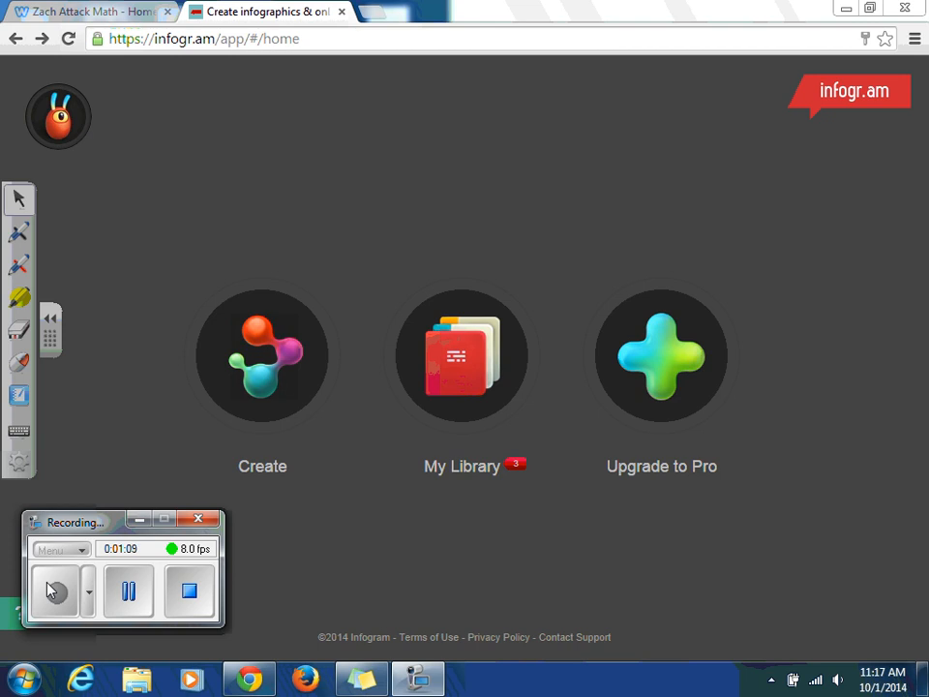
click(273, 409)
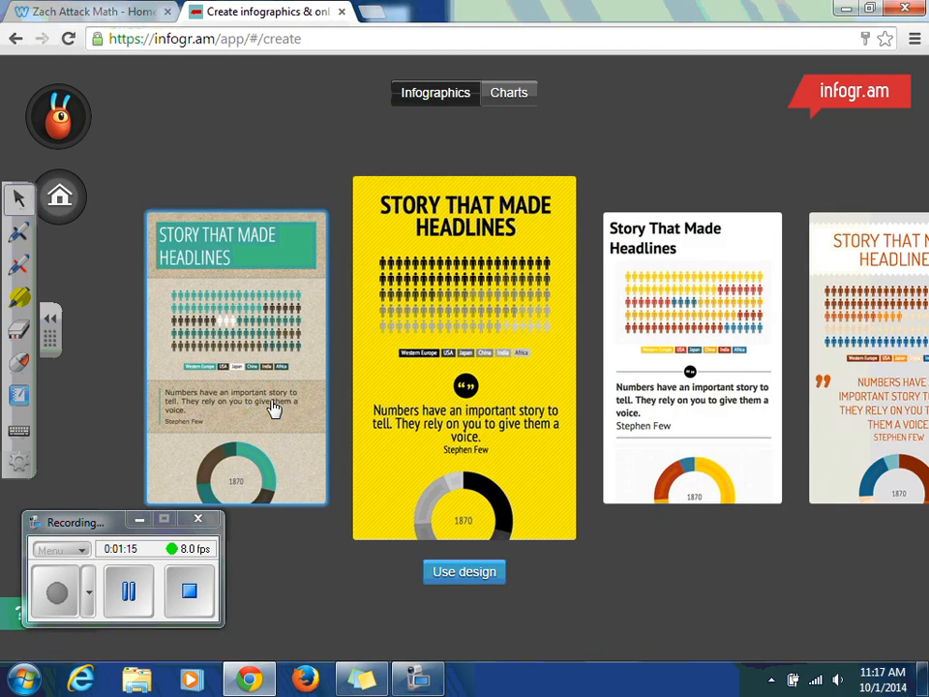
click(510, 94)
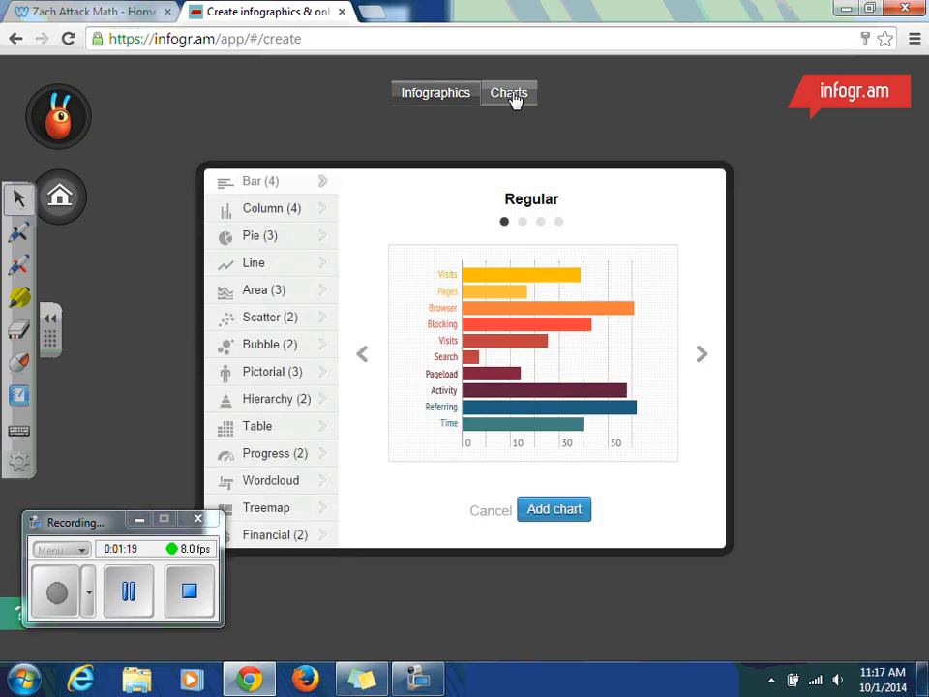
click(289, 265)
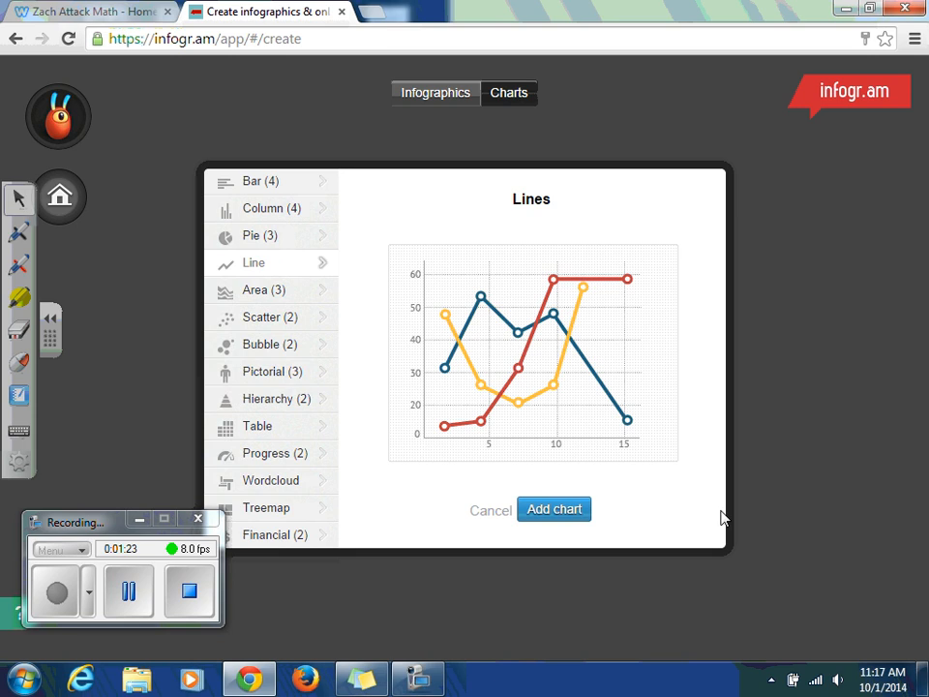
click(577, 517)
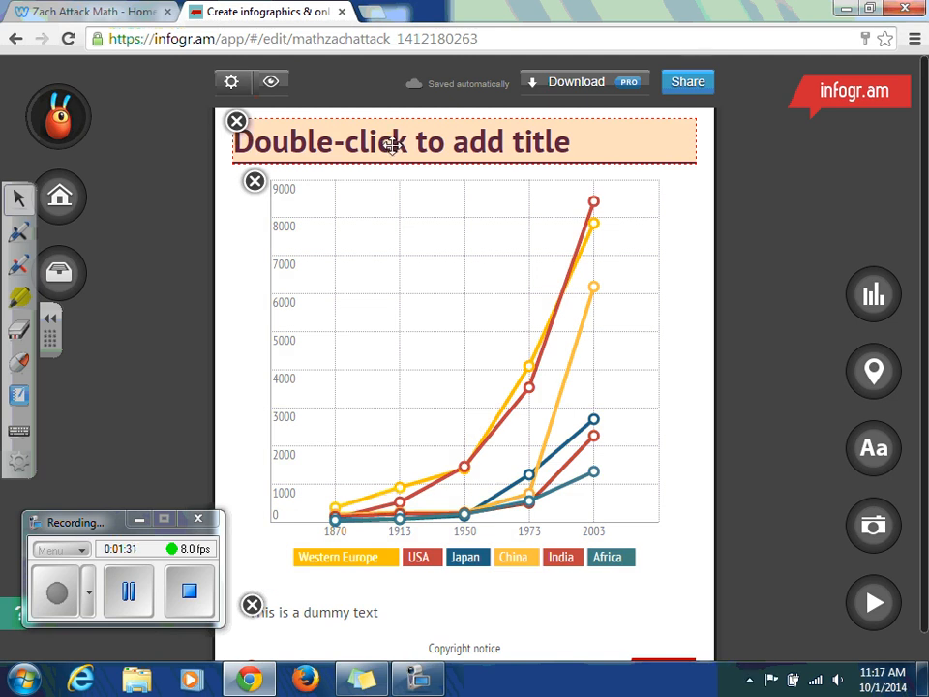
- Set the infographic's title to "Standard Form: 2x - y = 3"
double_click(392, 145)
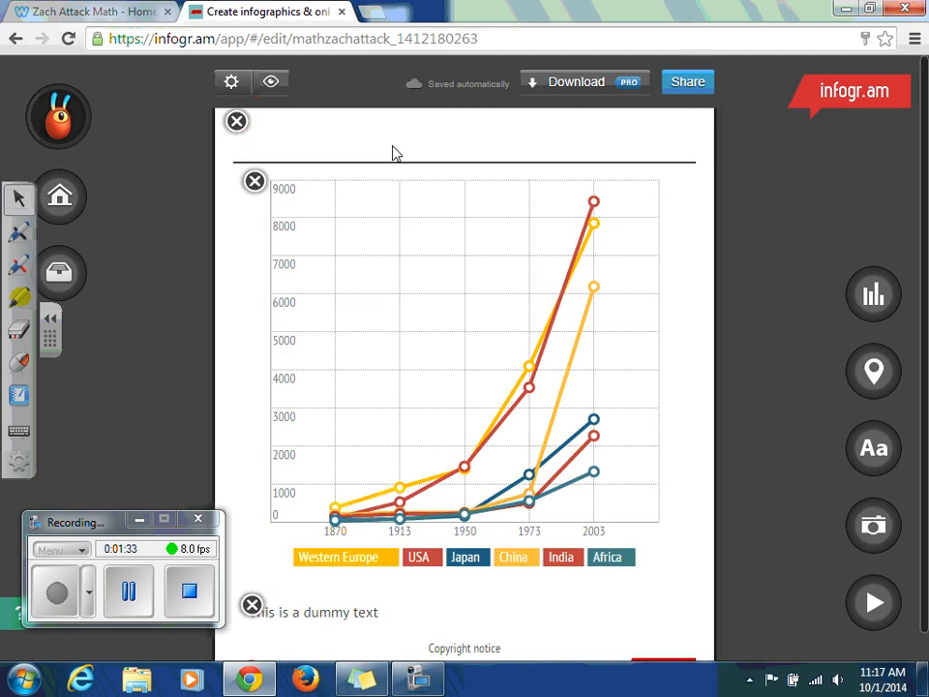
text(Stan)
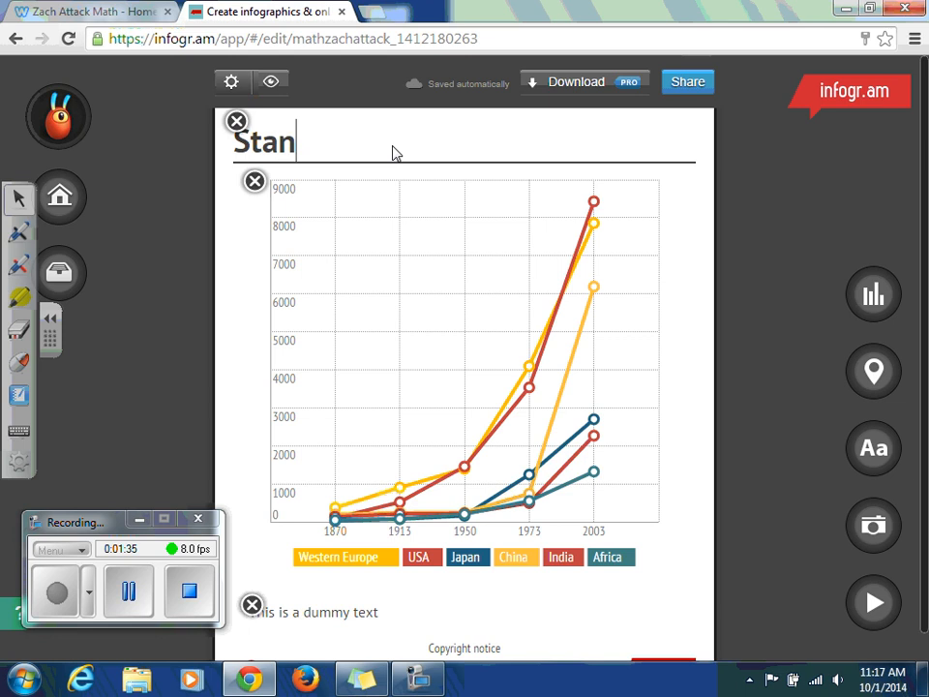
text(dard Form)
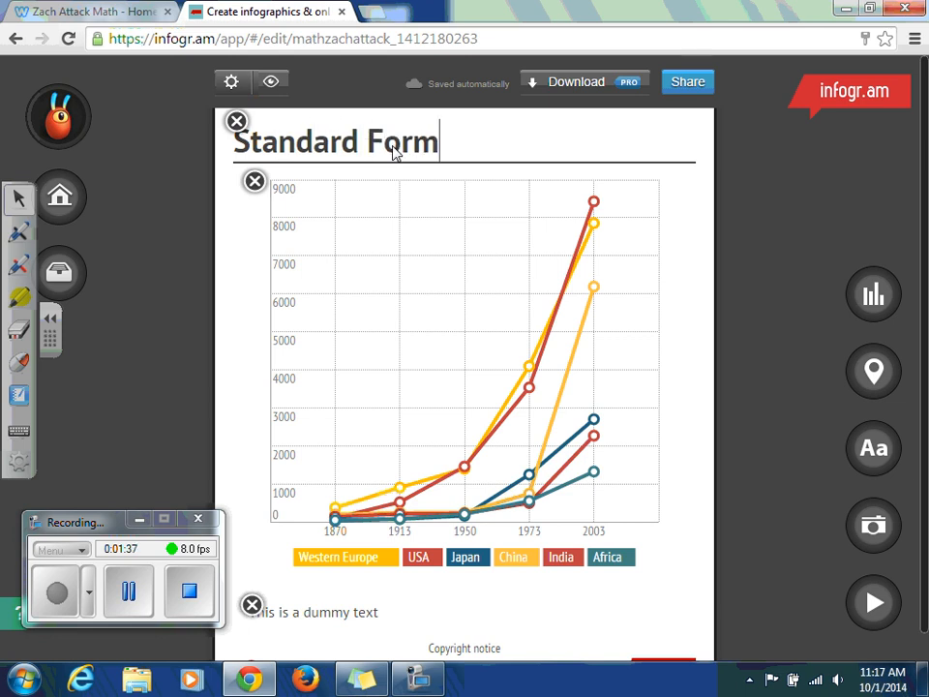
text(: 2x)
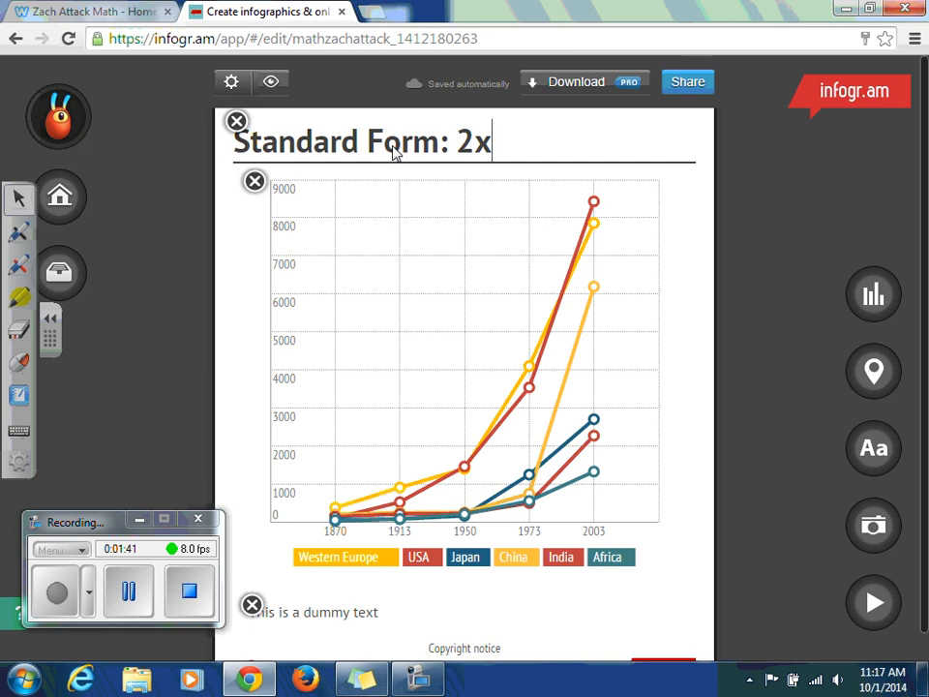
text( - y = )
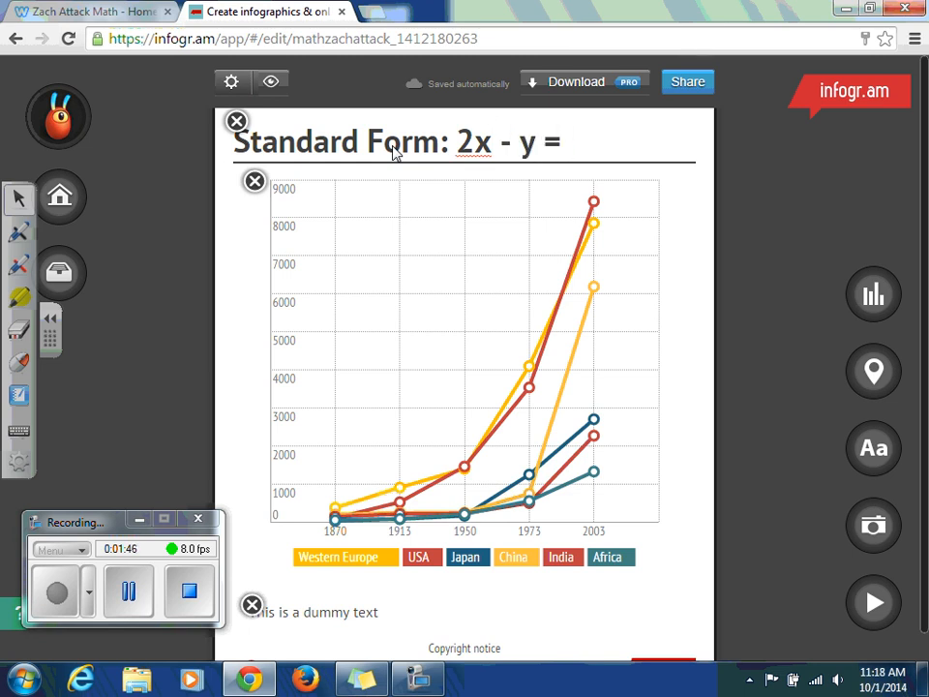
text(3)
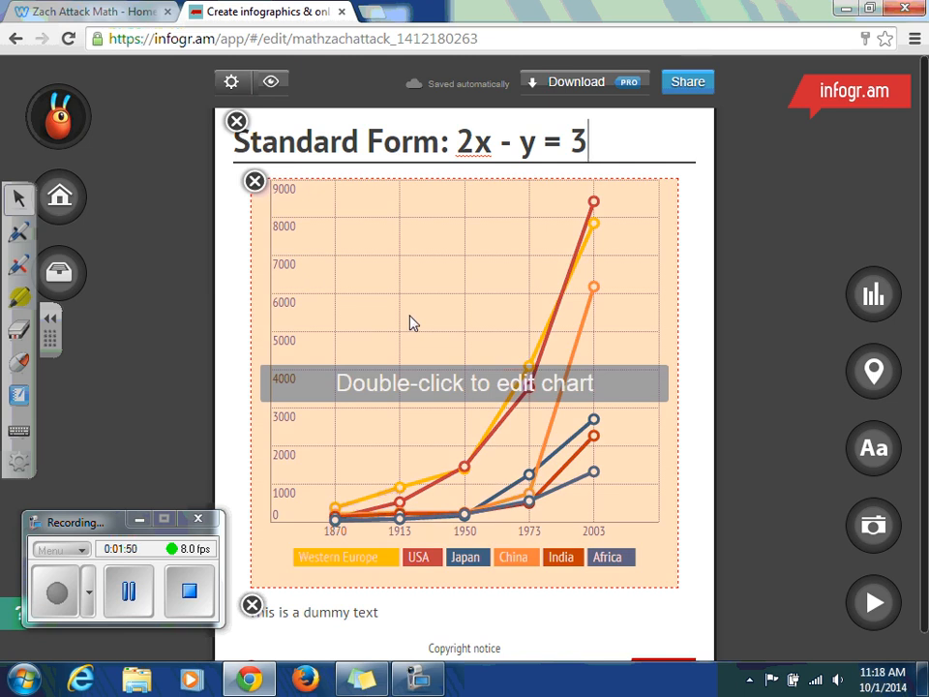
- Open the line chart's data table and set the first x-value heading in cell B1 to -2
double_click(411, 322)
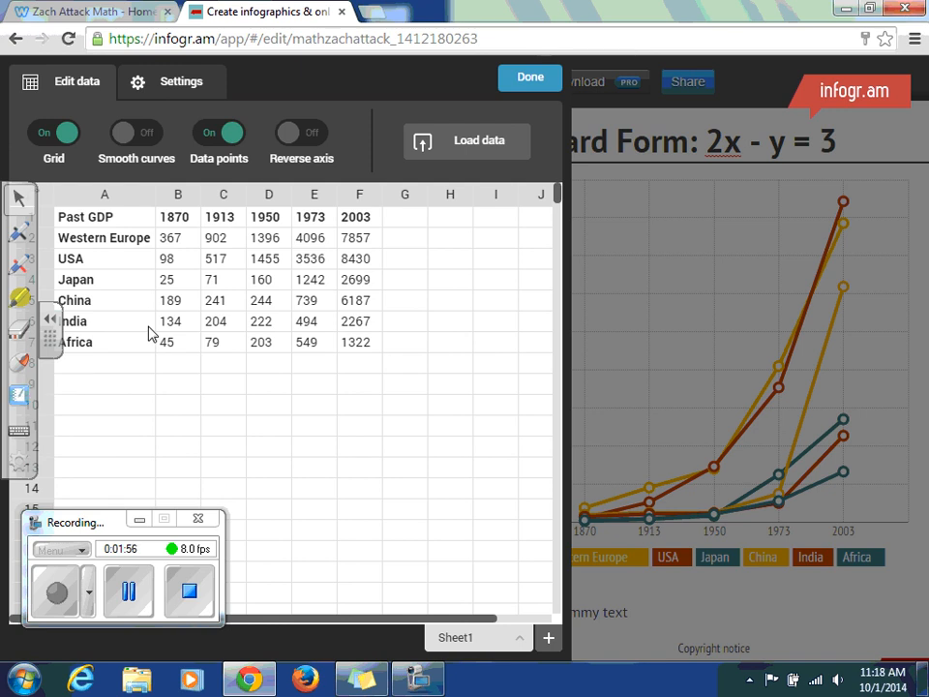
click(128, 591)
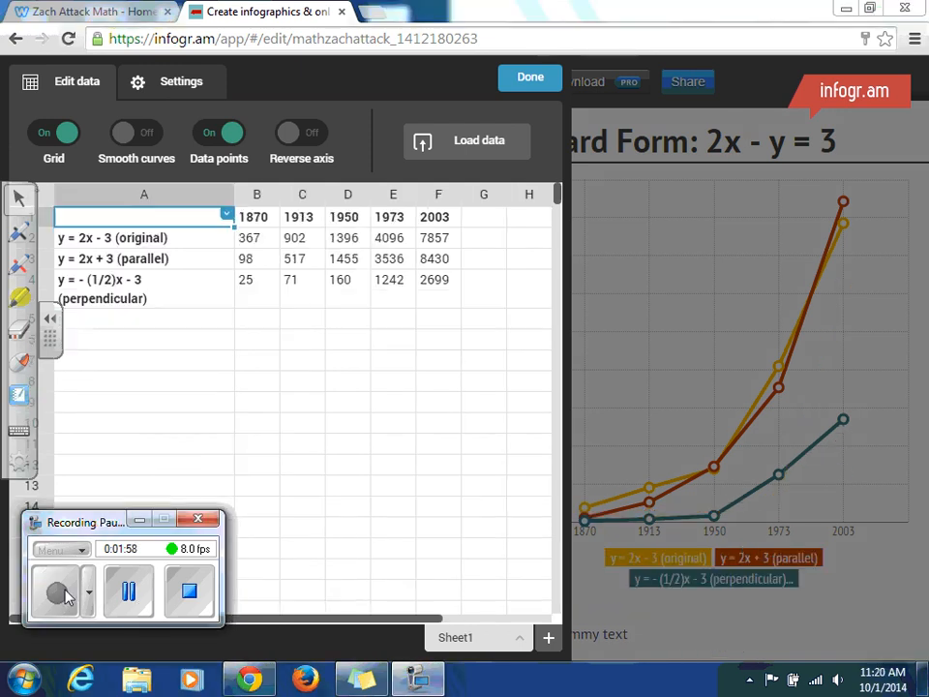
click(63, 593)
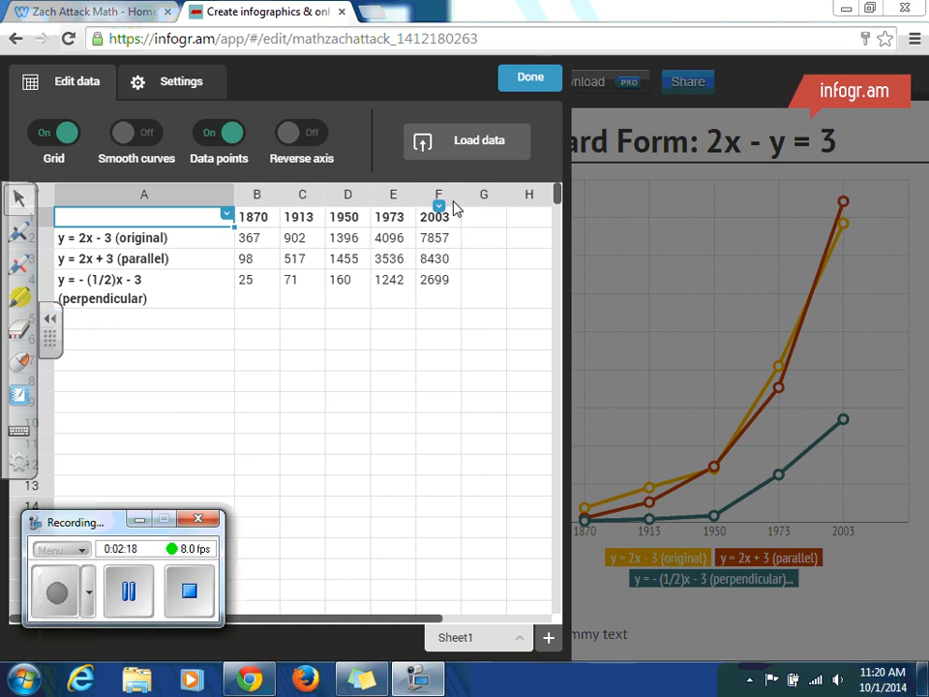
click(272, 222)
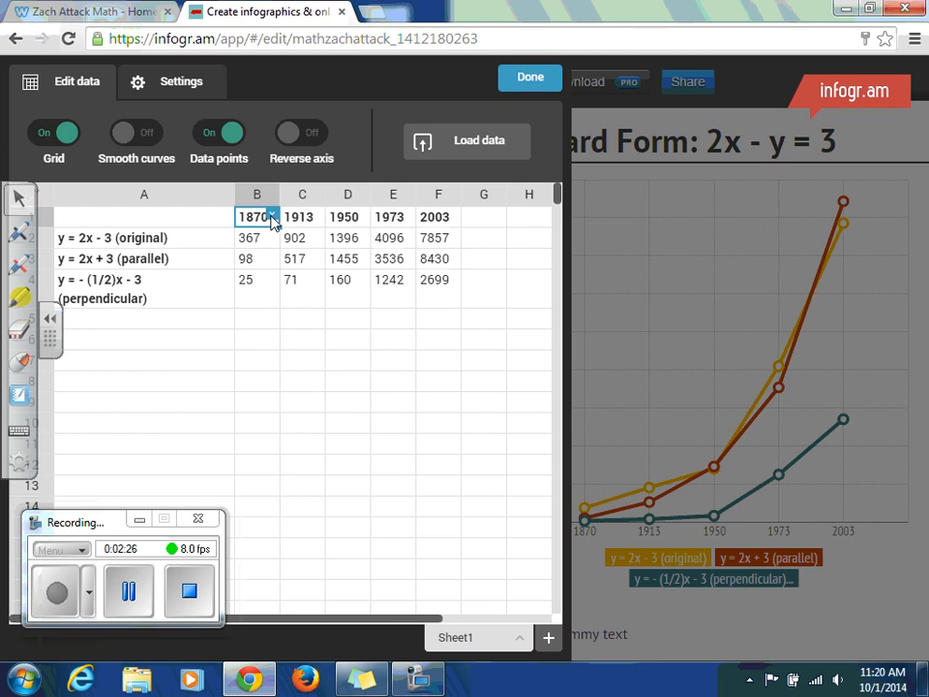
text(-2)
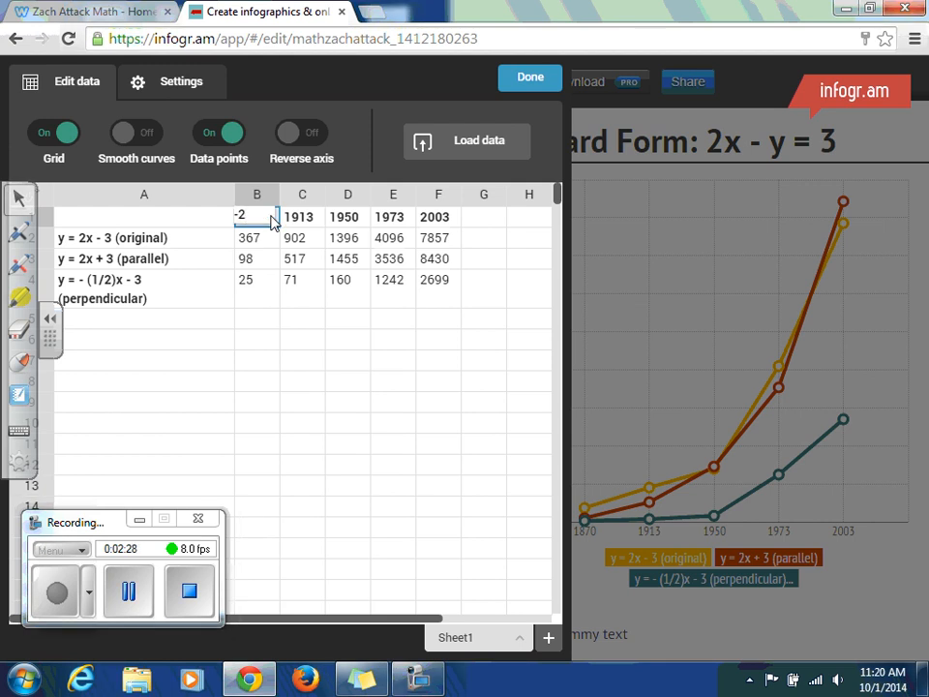
key(Tab)
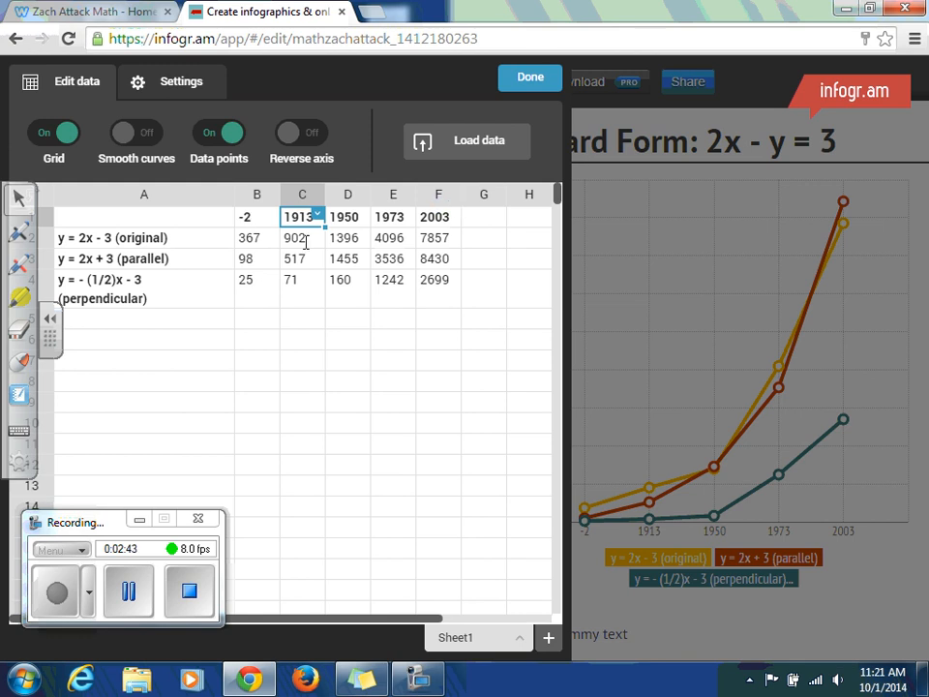
click(140, 600)
click(58, 590)
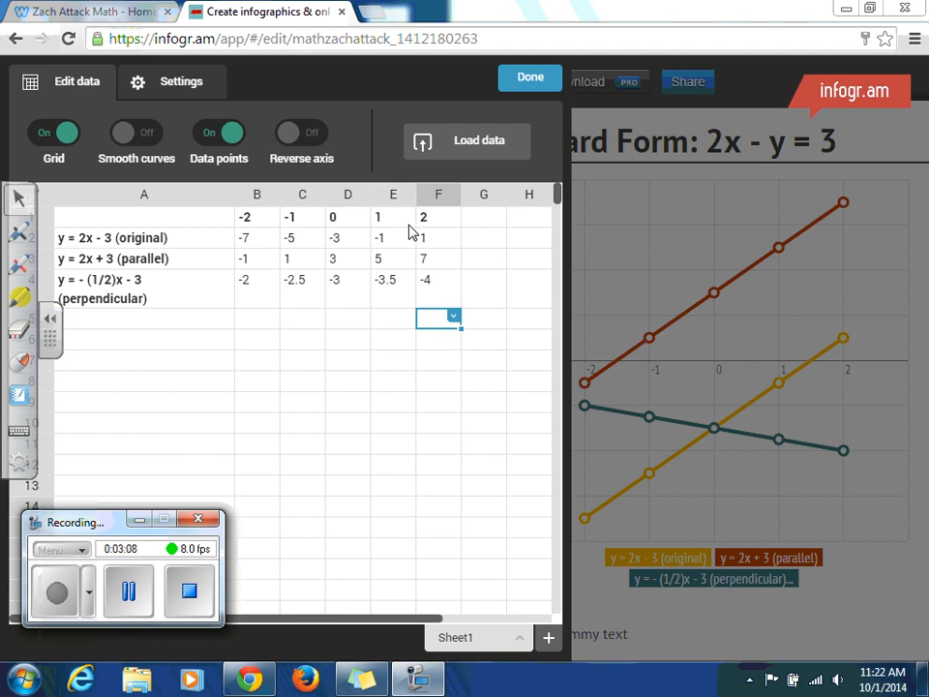
- Set the chart's X axis range from -10 to 10 in its settings
click(182, 80)
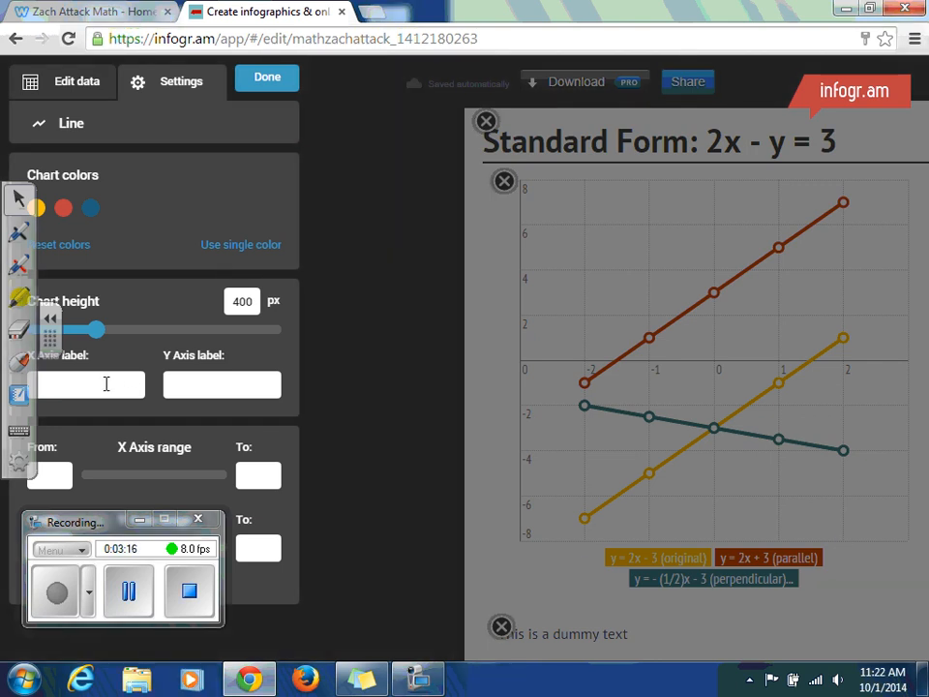
click(54, 474)
text(-10)
key(Tab)
text(10)
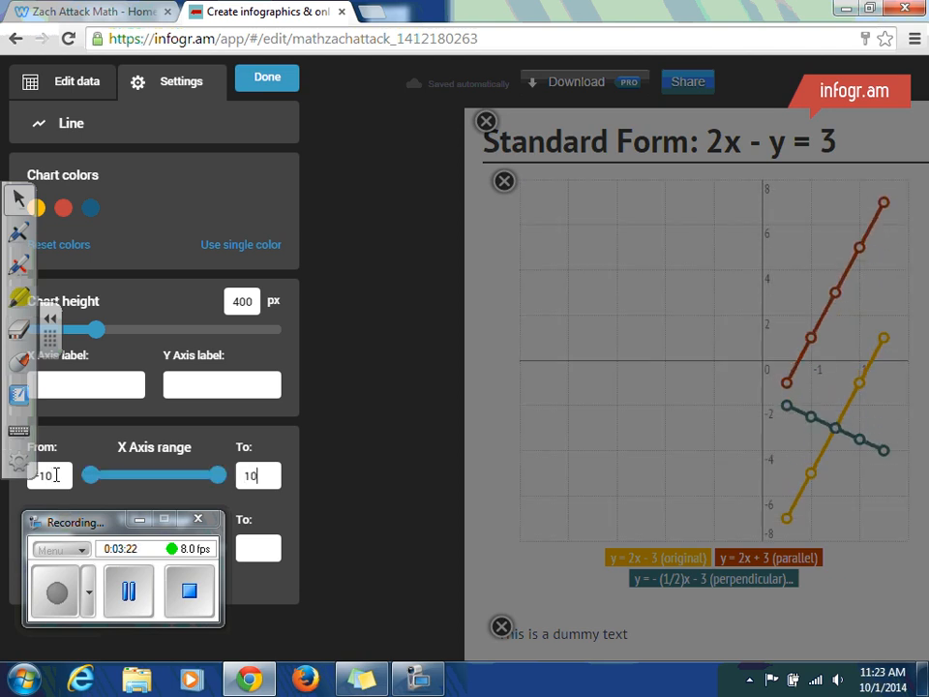
- Set the chart's Y axis range from -10 to 10 and finish editing the chart
drag(101, 523, 116, 627)
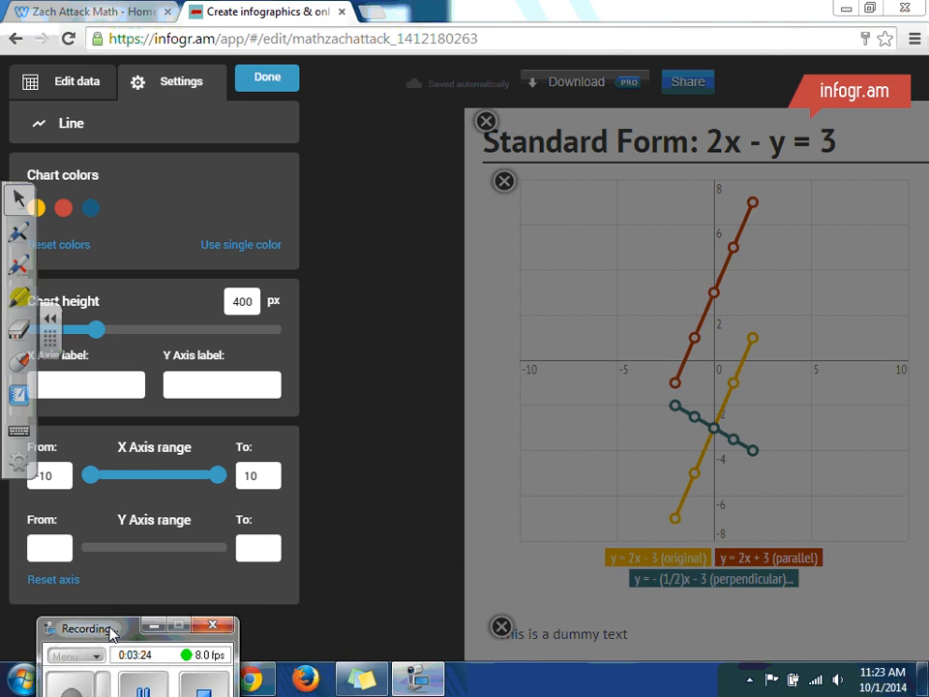
click(44, 538)
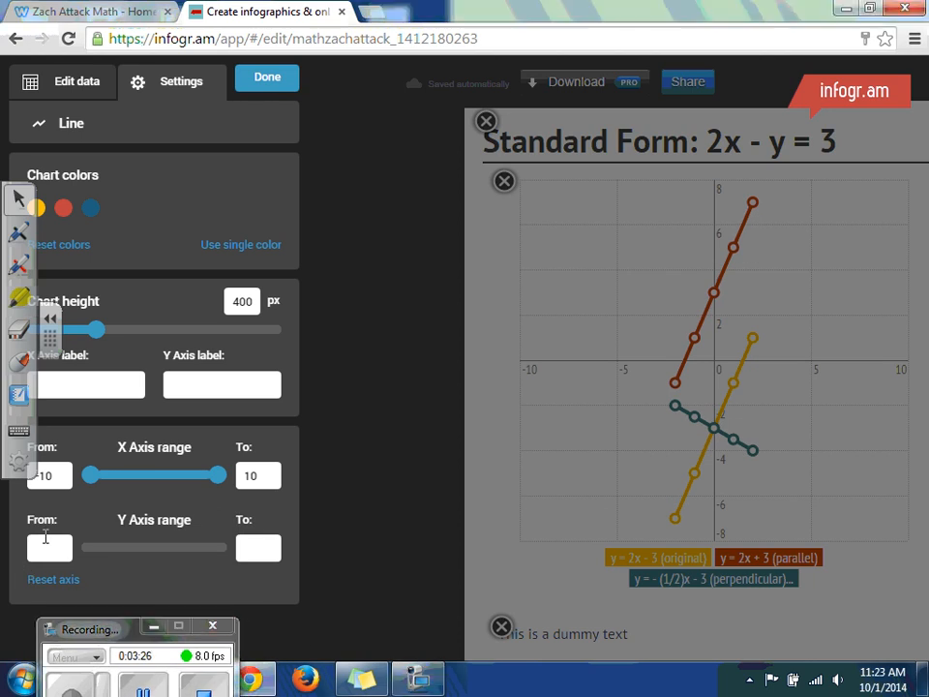
text(-10)
key(Tab)
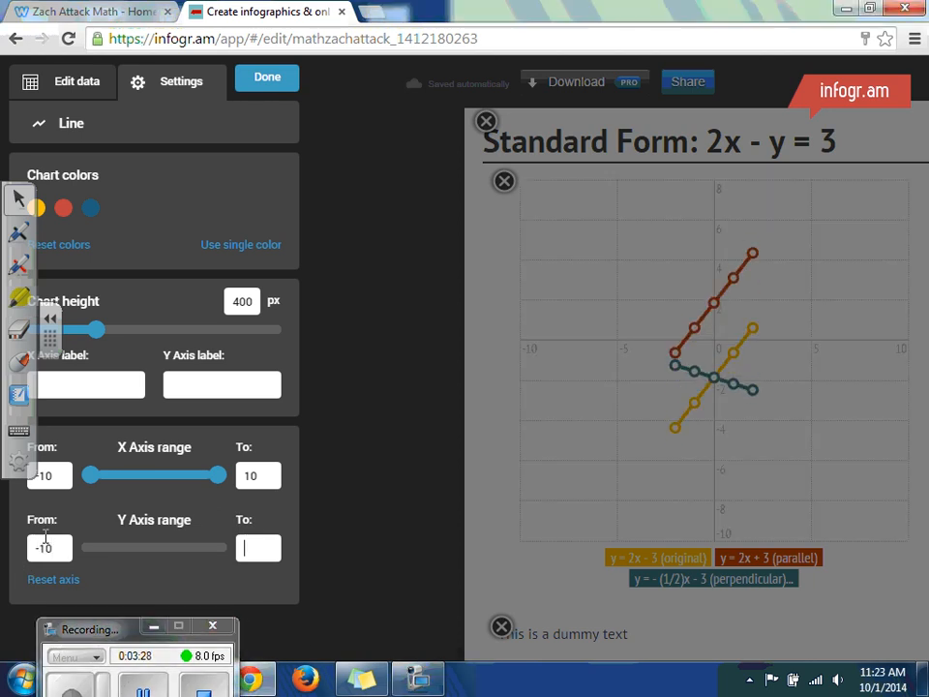
text(10)
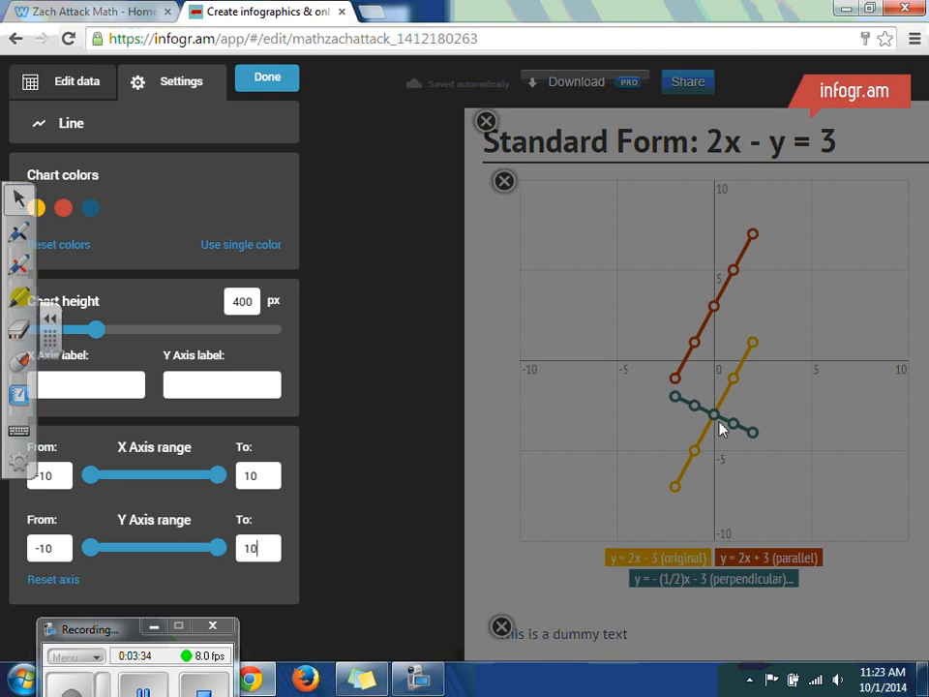
click(267, 77)
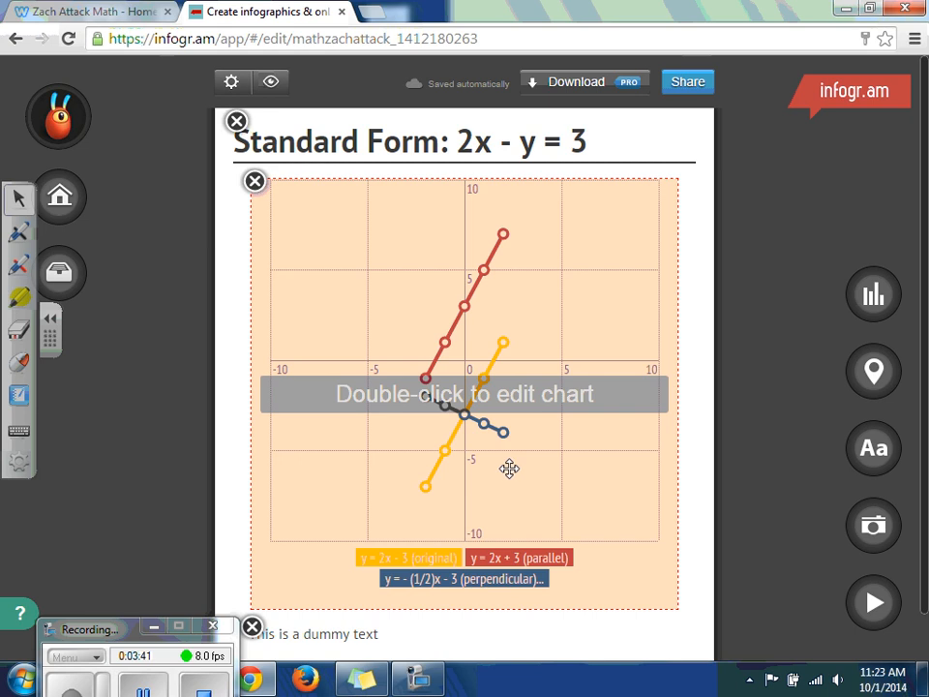
- Replace the dummy text below the chart with "x-intercept: (1.5,0); y-intercept (0, -3)"
double_click(356, 633)
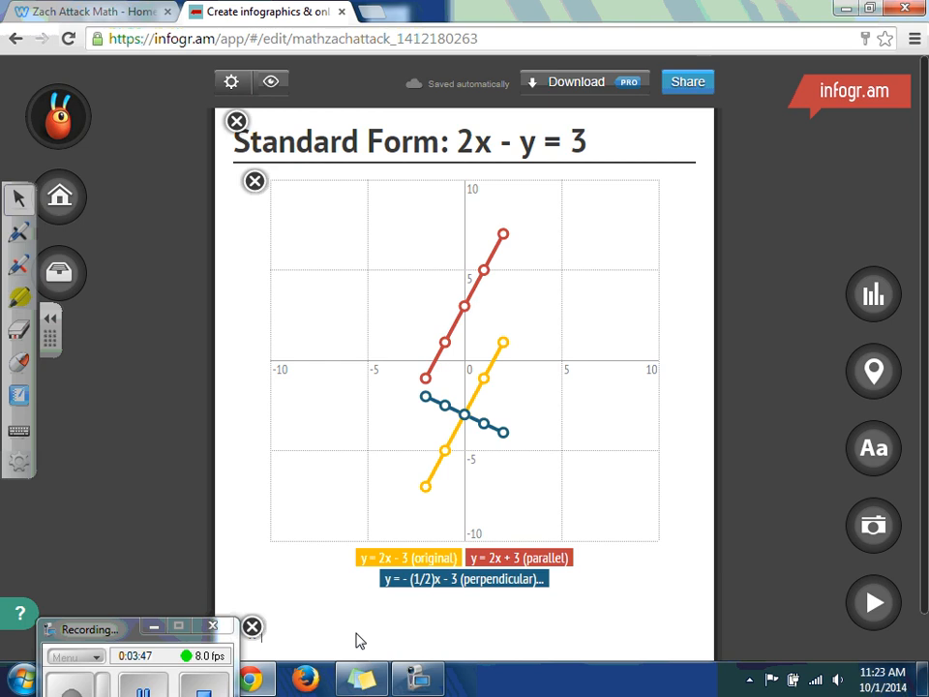
text(intercept: (1.5,0); y)
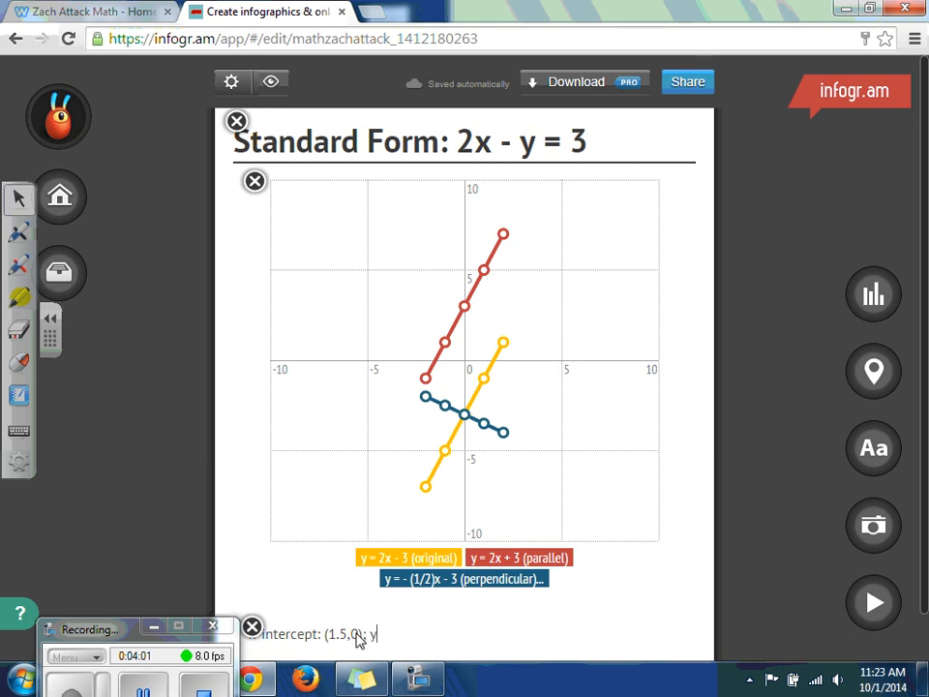
text(-intercept (0, )
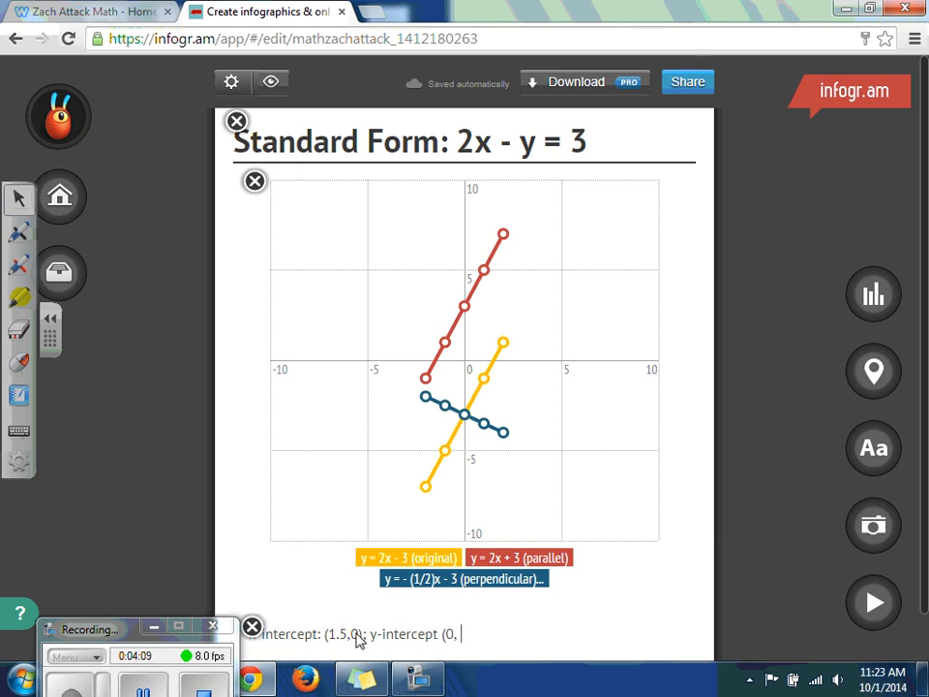
text(-3))
- Replace the copyright notice beneath the infographic with "Student Example"
scroll(838, 546, down, 1)
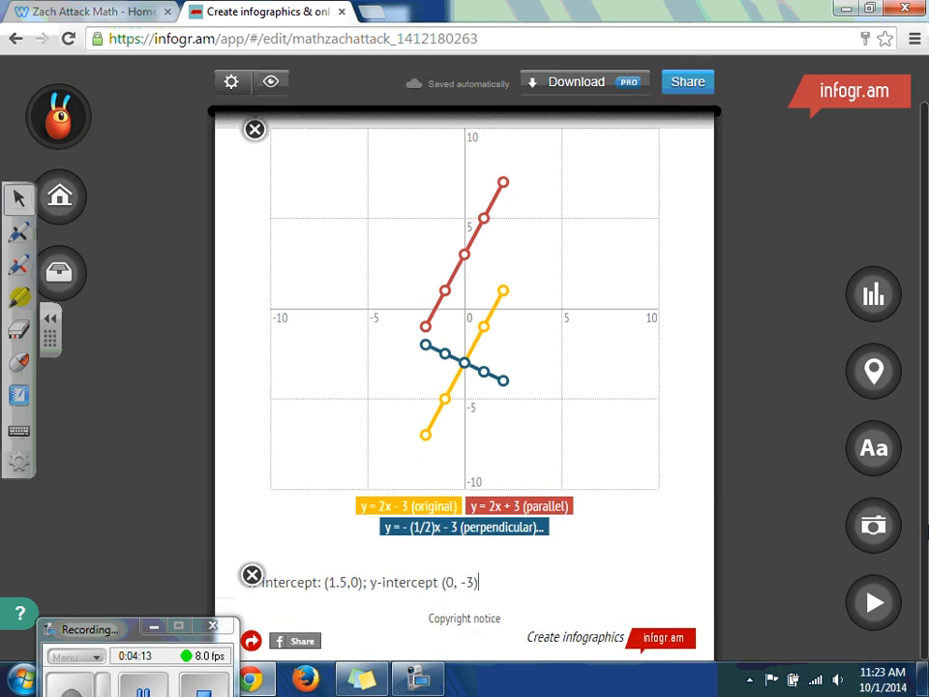
click(457, 618)
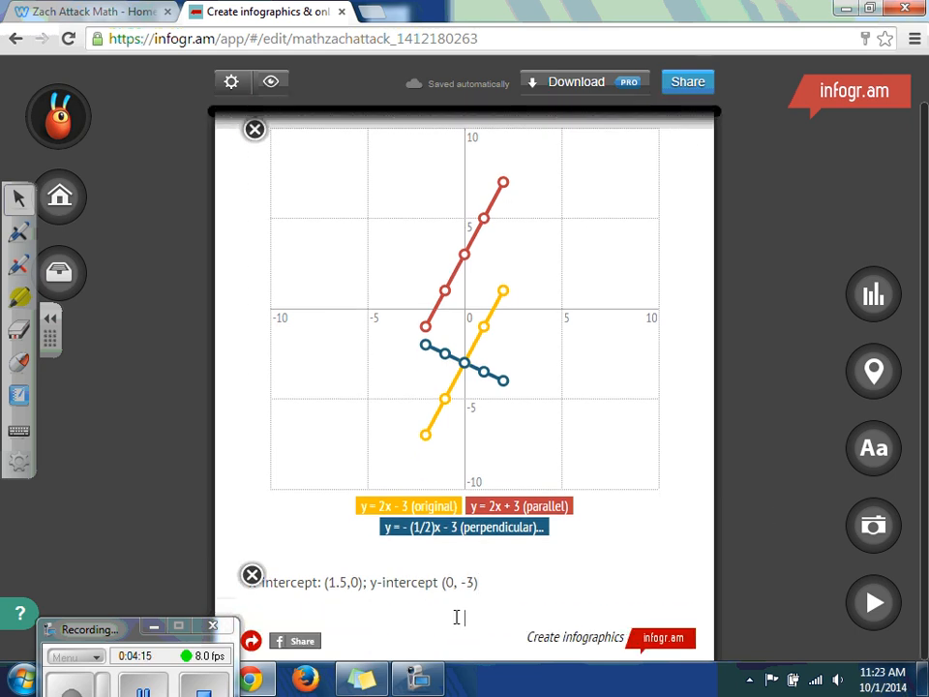
text(Student Example)
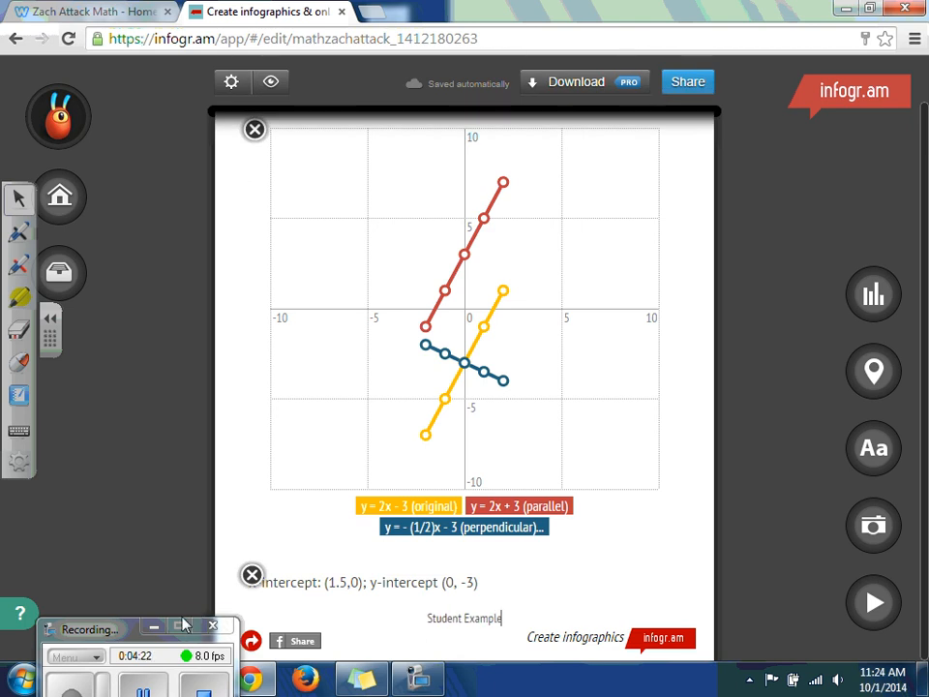
drag(114, 629, 118, 528)
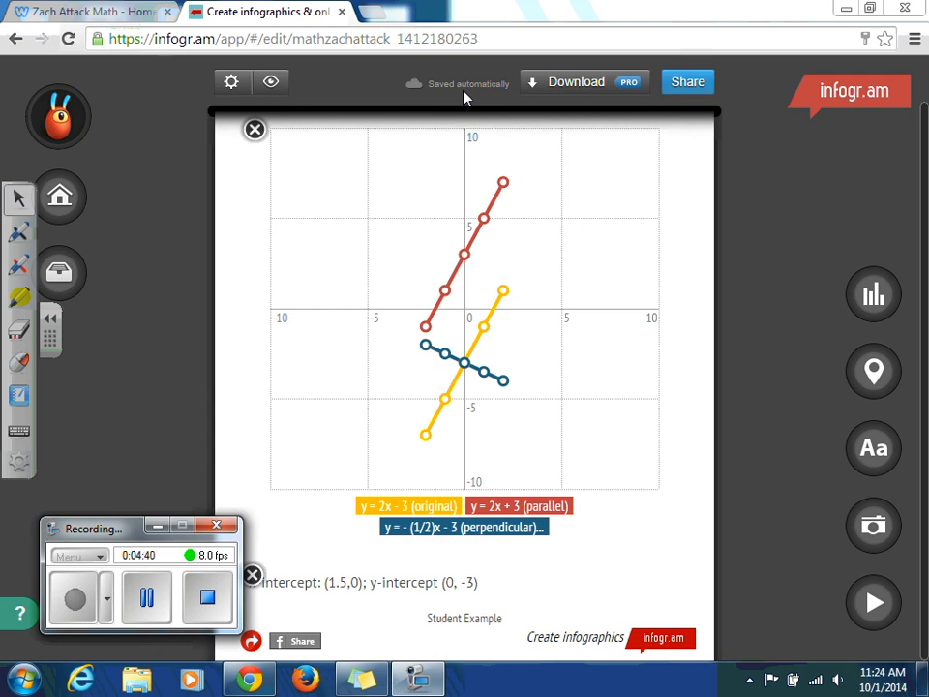
- Select the infographic's web address and go to the Linear Equations Projects form on the class math website
click(431, 38)
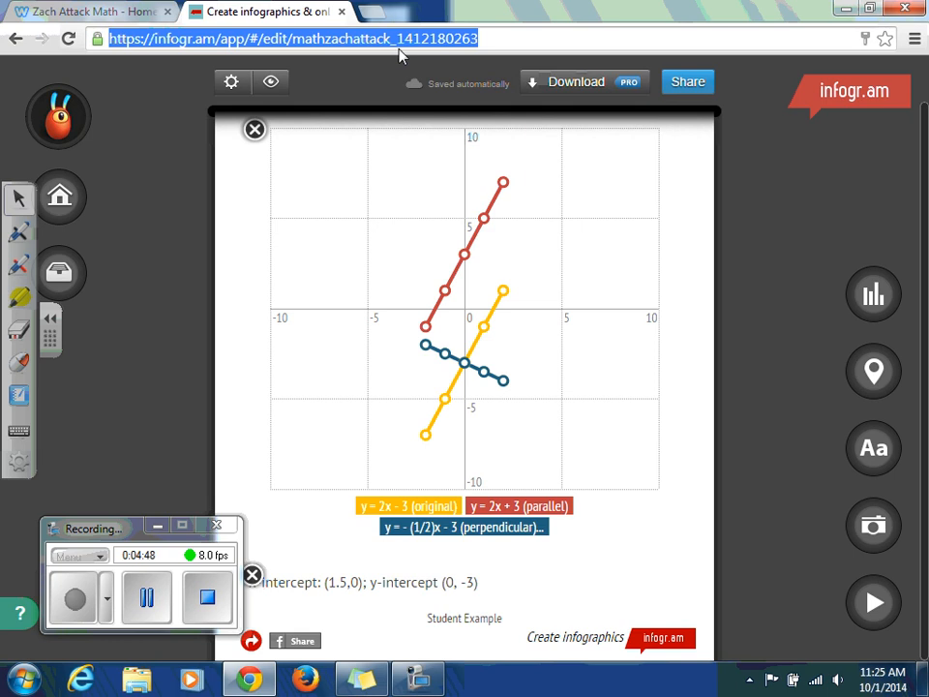
click(97, 12)
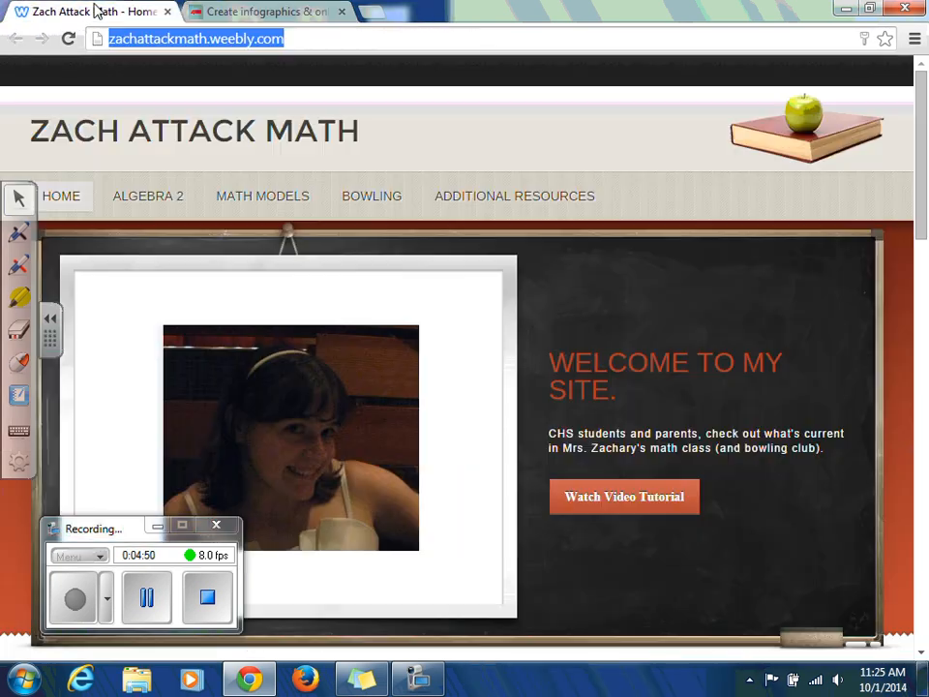
click(924, 155)
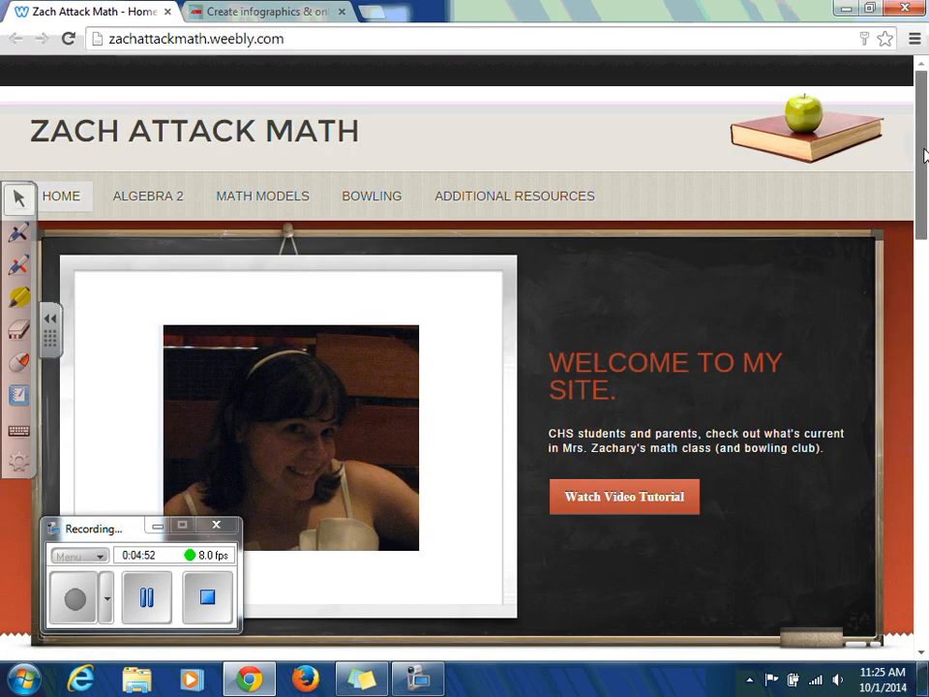
drag(924, 155, 924, 556)
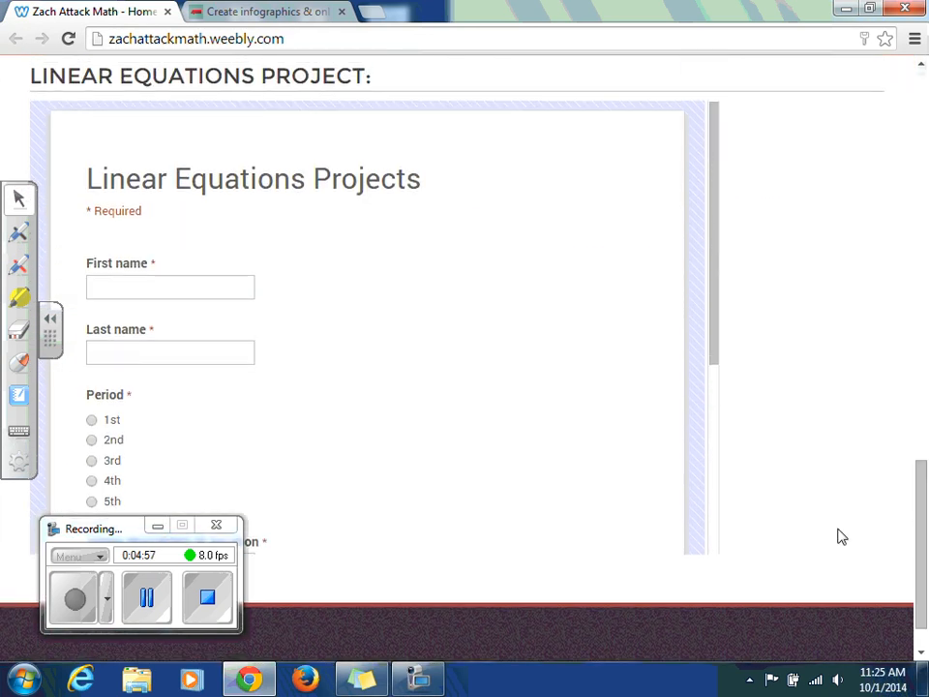
- Paste the copied infographic web address into the form's Link to graph field
drag(720, 320, 720, 485)
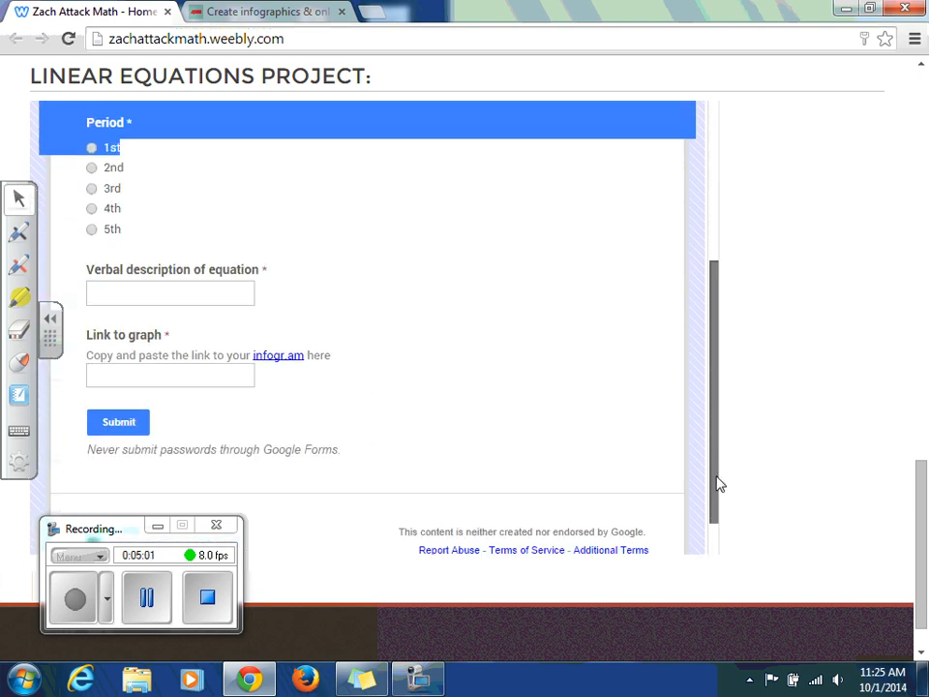
click(140, 378)
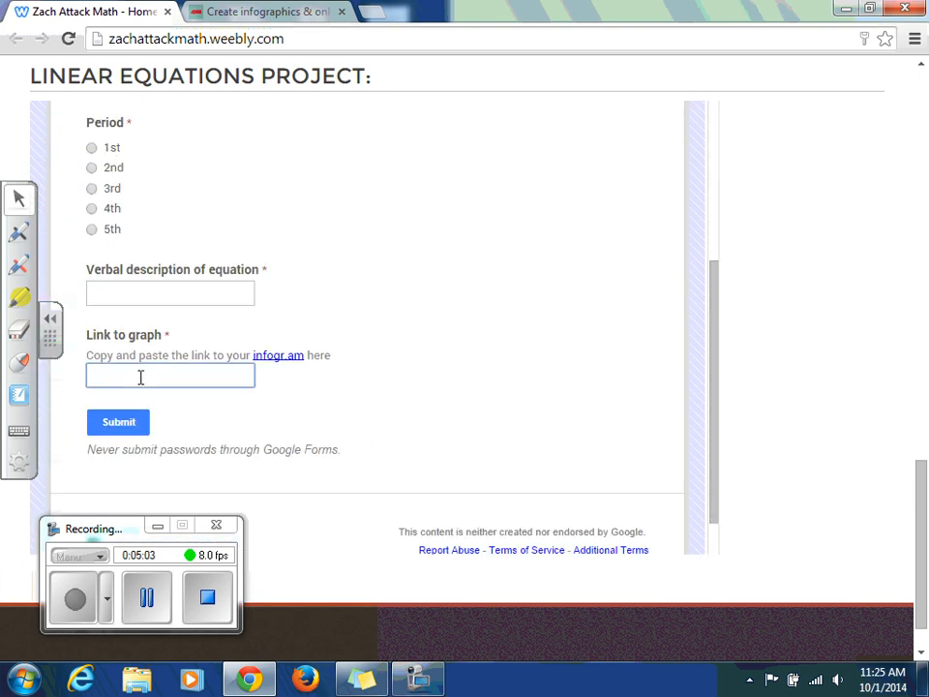
key(ctrl+v)
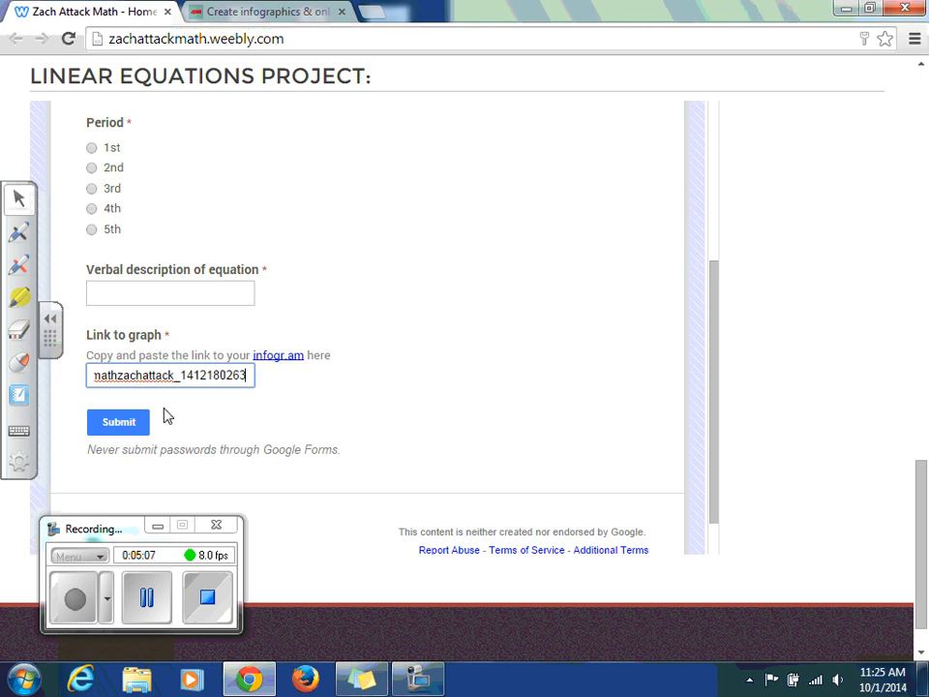
- Fill in the first name "Student" and last name "Example", and select 1st as the period
drag(713, 394, 709, 301)
click(192, 175)
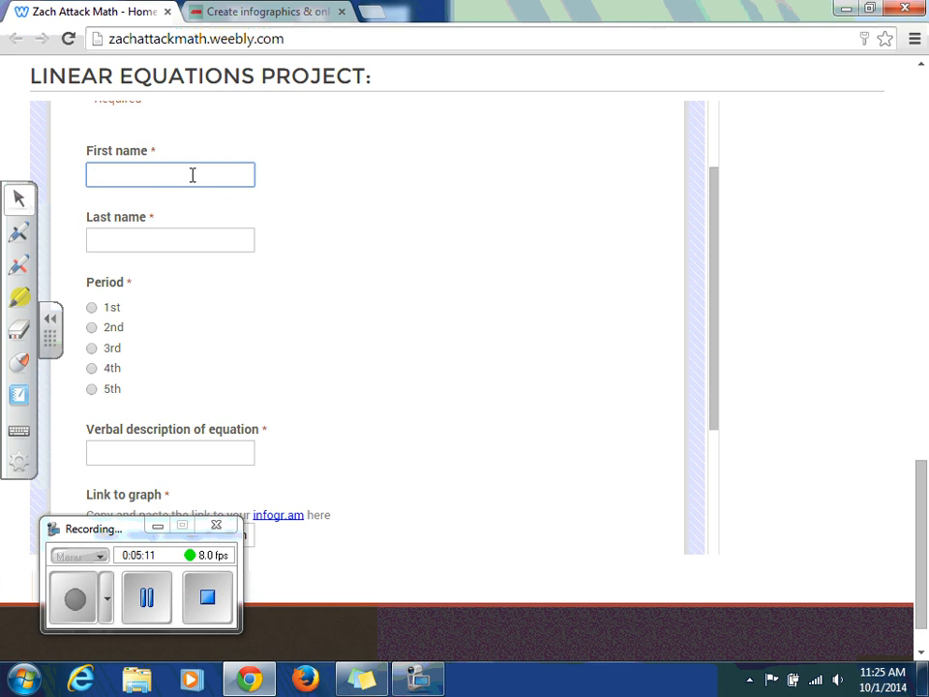
text(Student)
key(Tab)
text(Example)
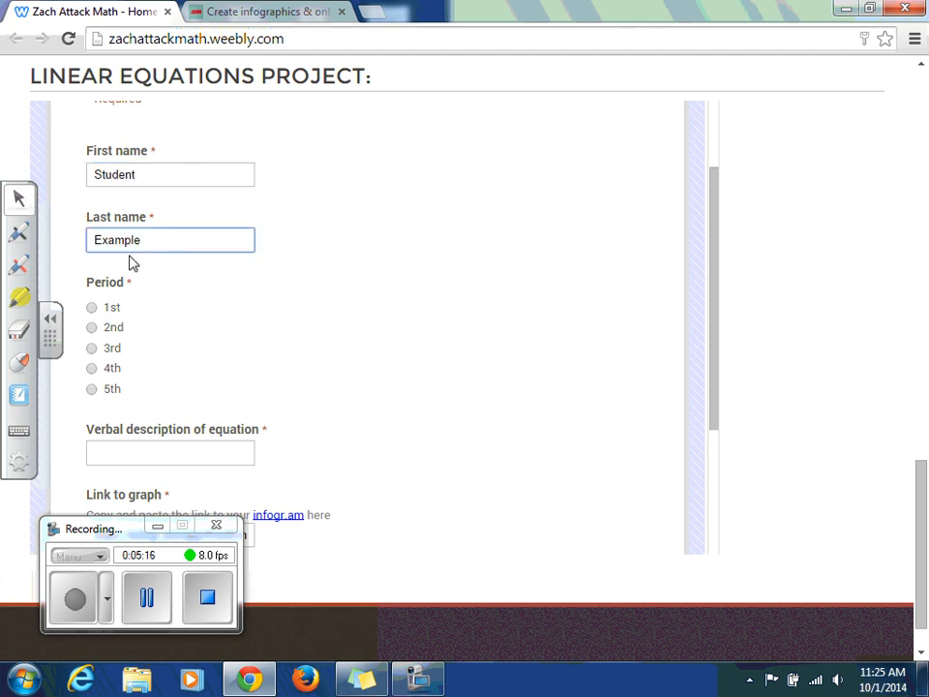
click(92, 308)
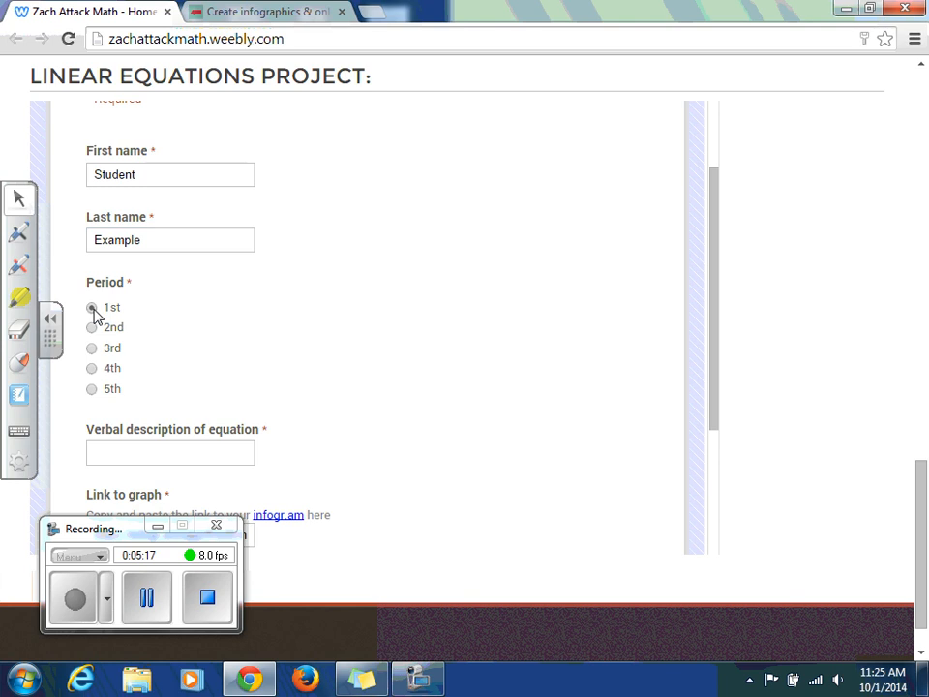
- Describe the equation as "A line that passes through the point (-1, -5) and has a slope of 2." and submit the form
click(162, 456)
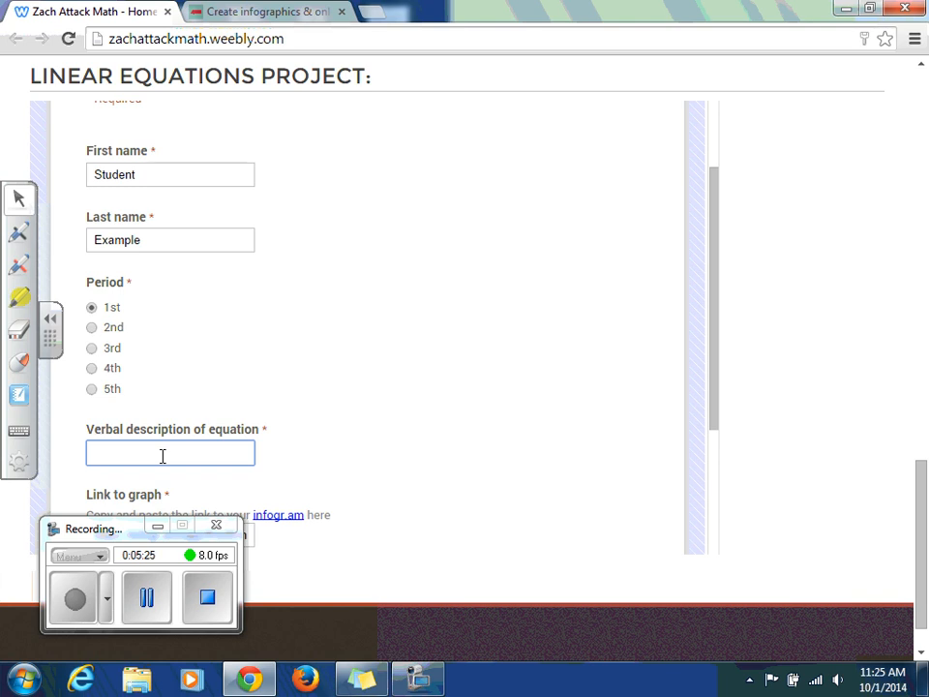
text(A line that pa)
text(sses through the p)
text(oin)
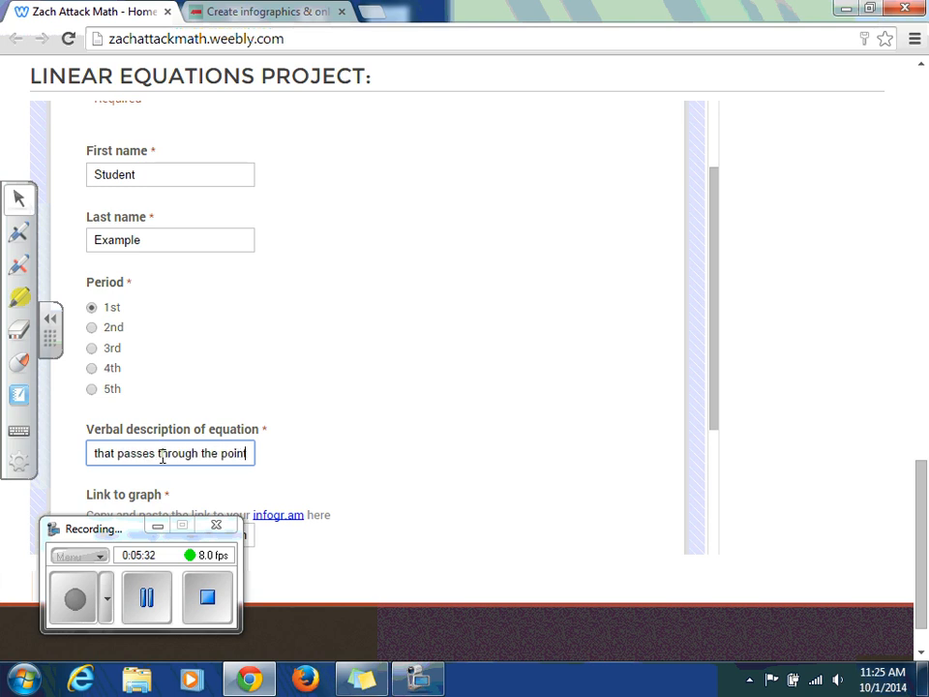
text(t ()
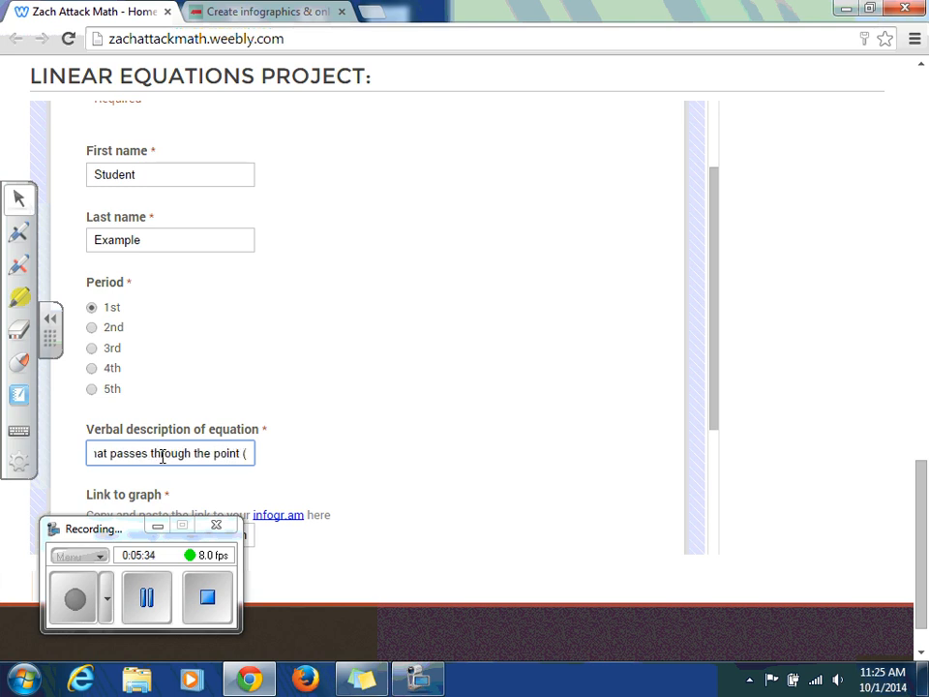
text(-1)
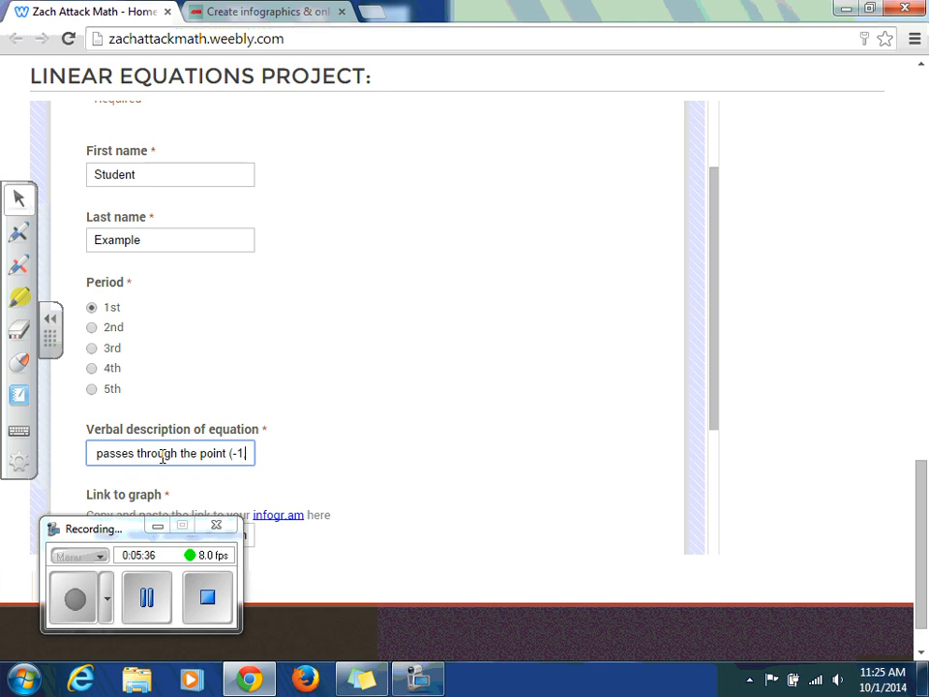
text(, -5)
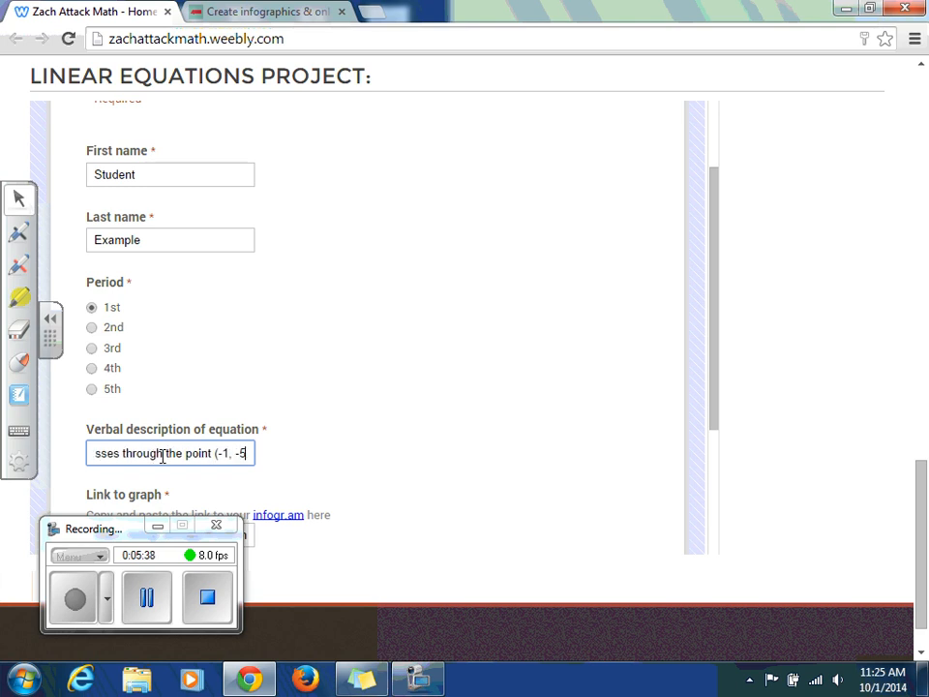
text() and has a)
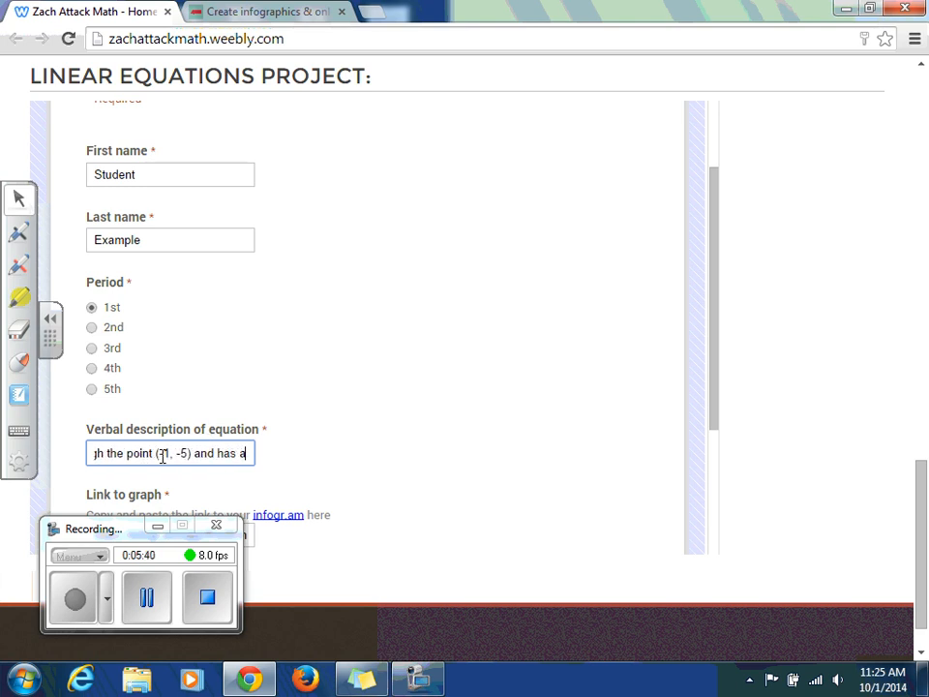
text( slope of 2)
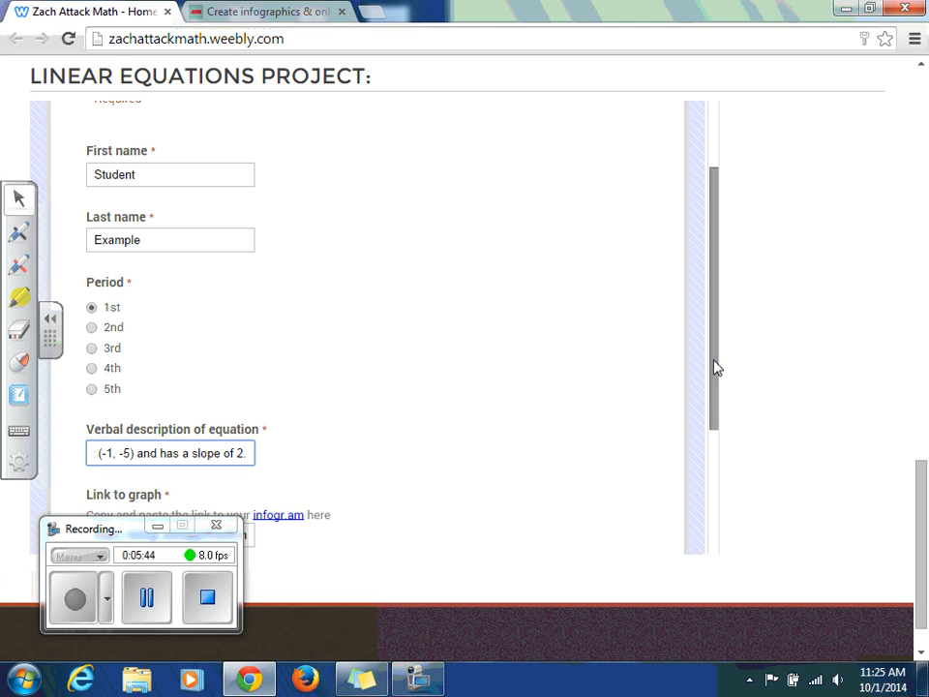
drag(715, 367, 717, 414)
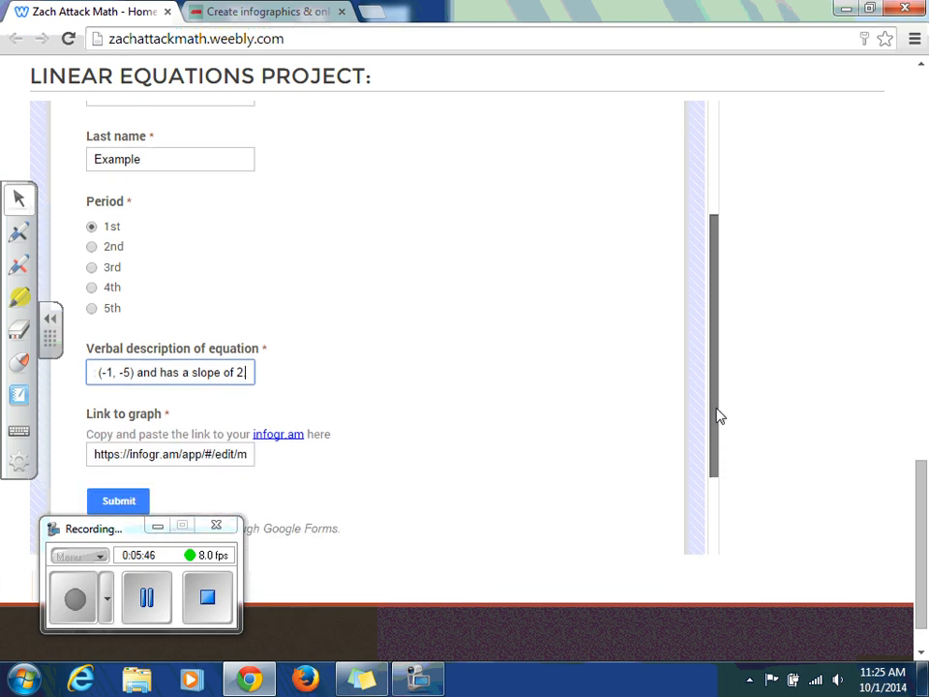
text(.)
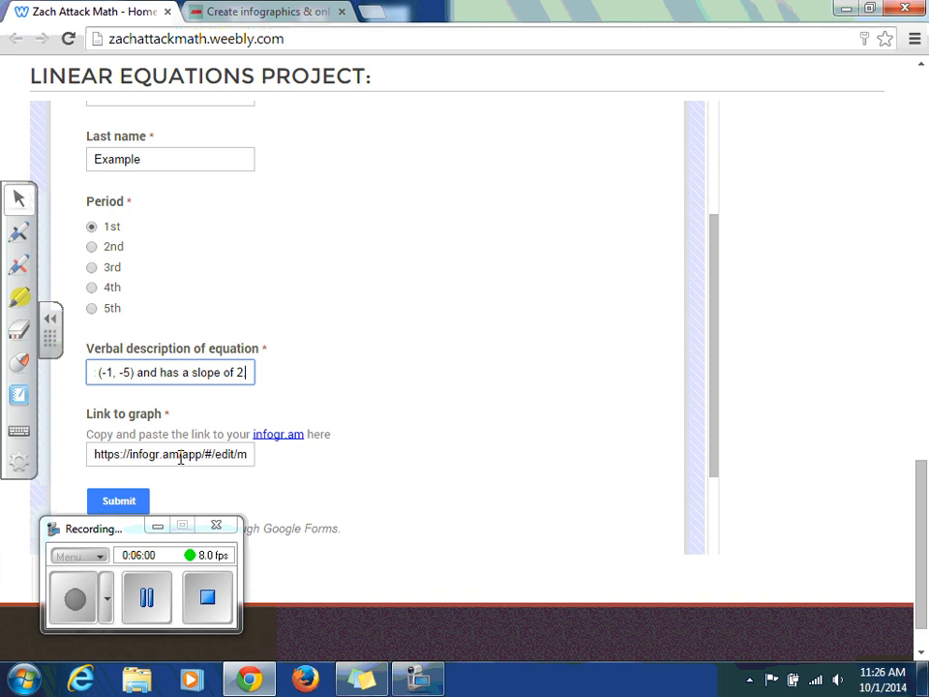
click(116, 509)
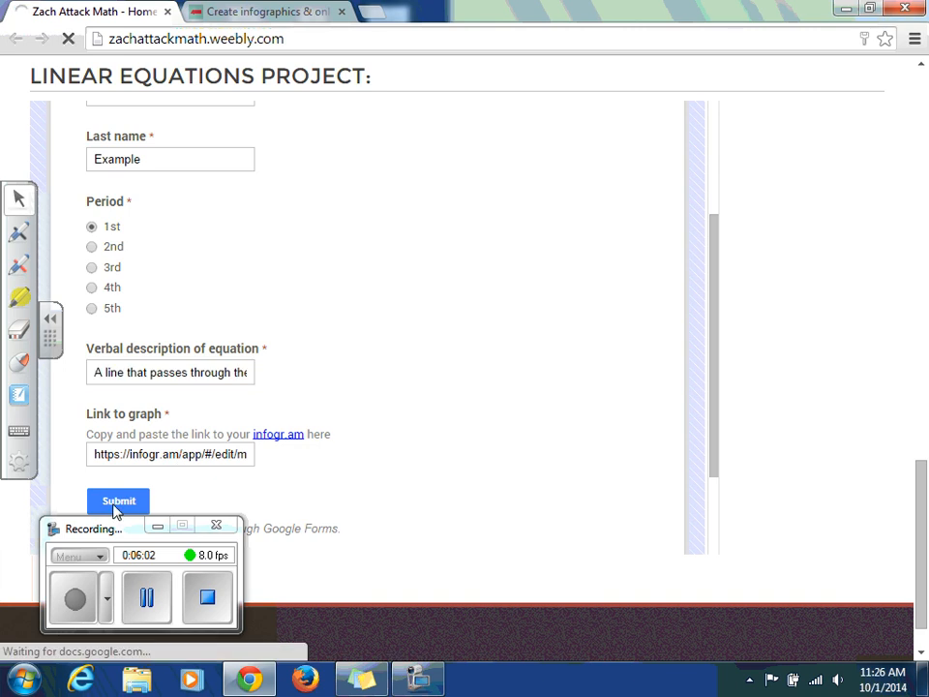